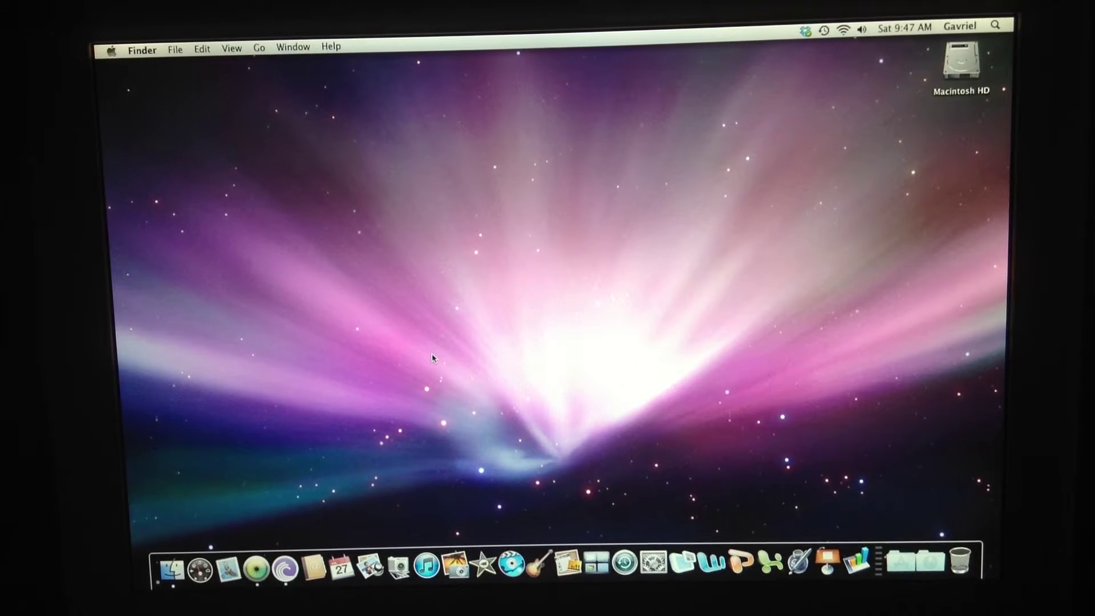
Step: Bring up an empty Spotlight search field over the desktop
{"action": "key", "text": "super+space"}
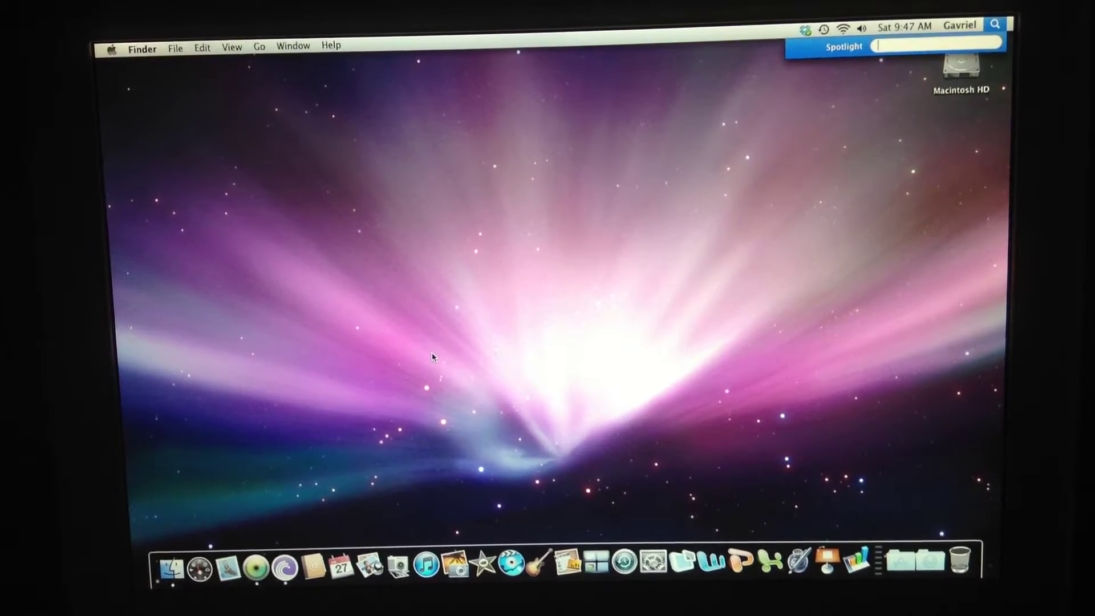
{"action": "type", "text": "terminal"}
Step: Launch Terminal and speak 'hi' and 'I am the father of Siri' with volume raised
{"action": "key", "text": "Return"}
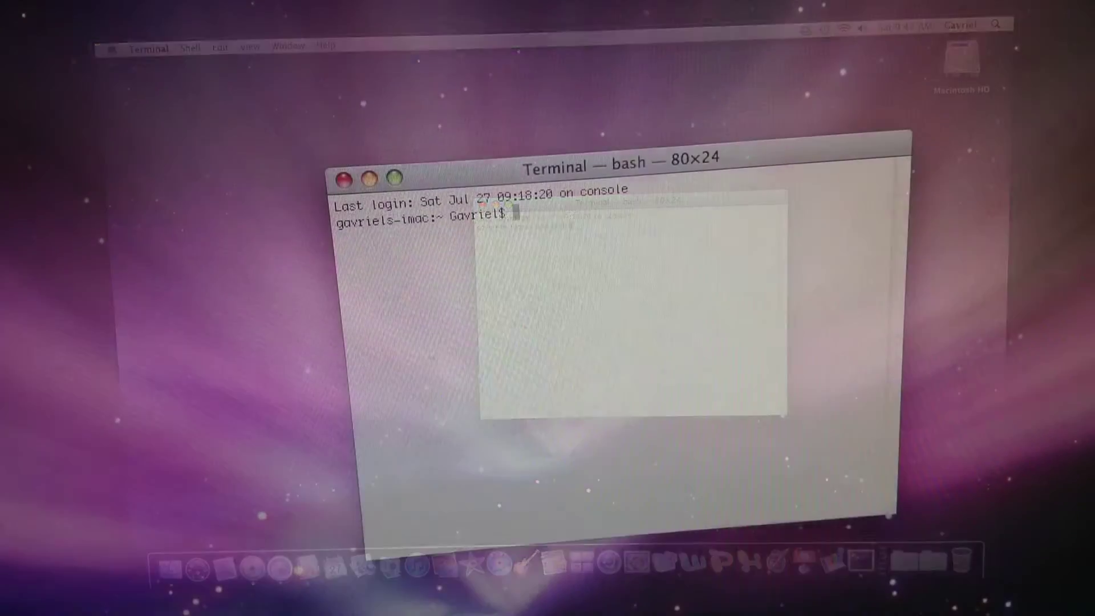
{"action": "type", "text": "say"}
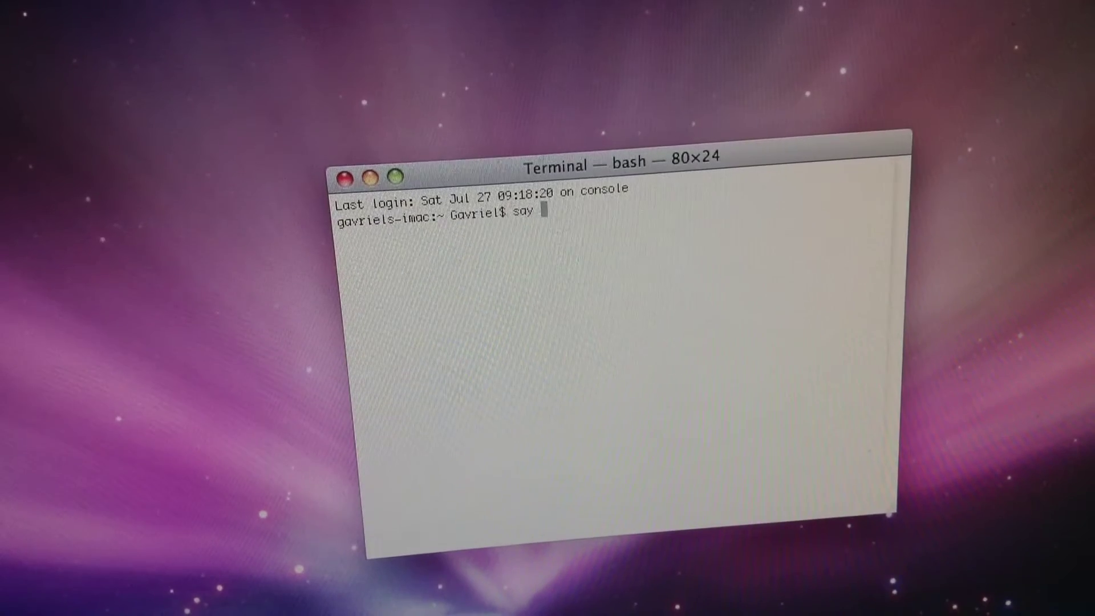
{"action": "type", "text": " hi"}
{"action": "key", "text": "Return"}
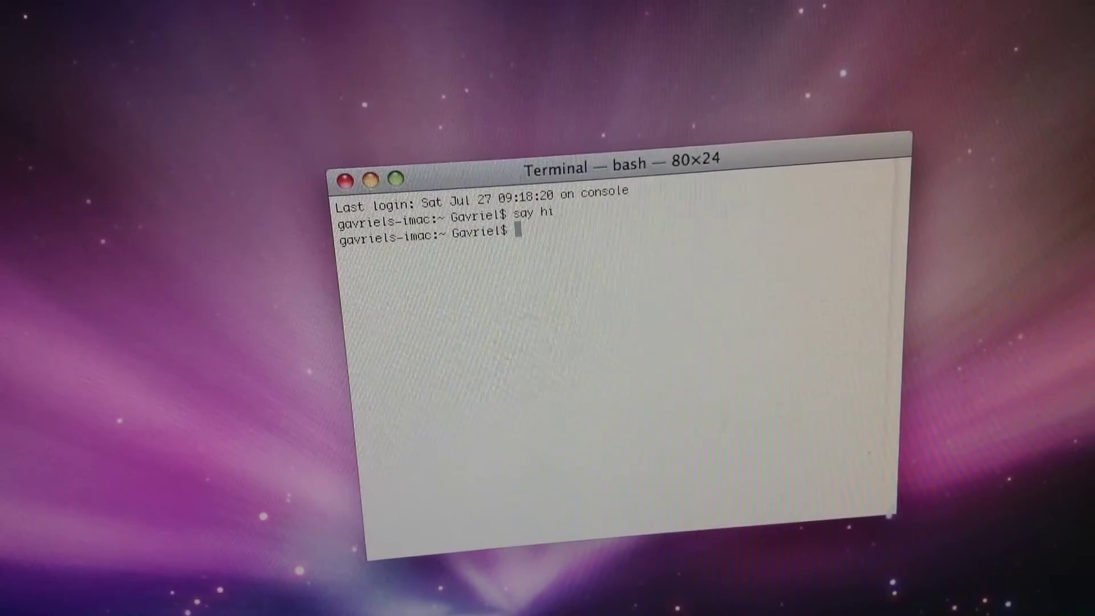
{"action": "key", "text": "XF86AudioRaiseVolume"}
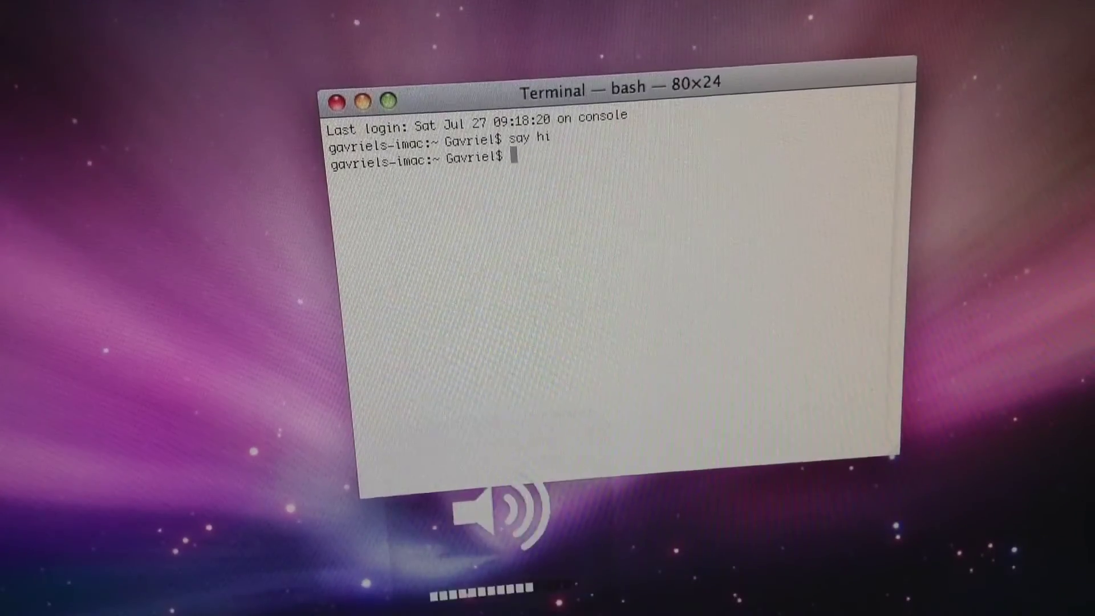
{"action": "key", "text": "XF86AudioRaiseVolume"}
{"action": "type", "text": "s"}
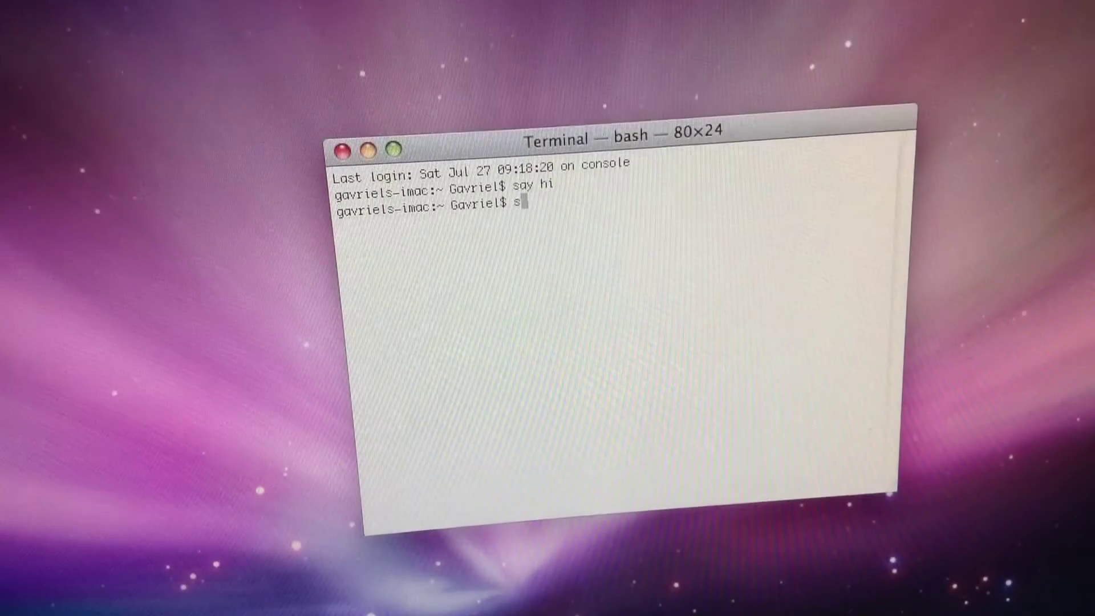
{"action": "type", "text": "ay t"}
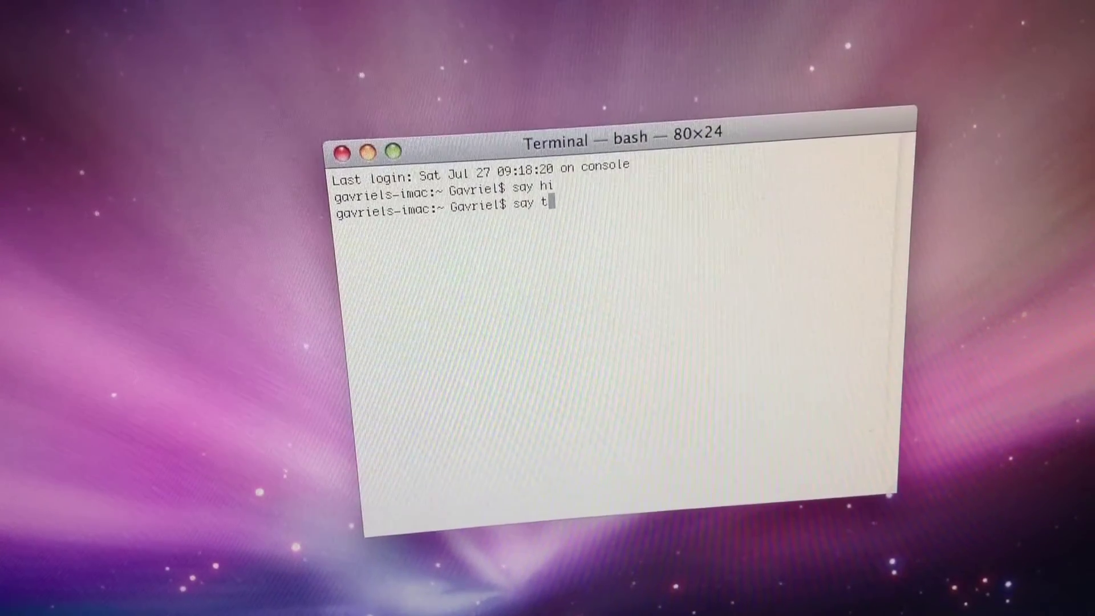
{"action": "type", "text": "hanks for"}
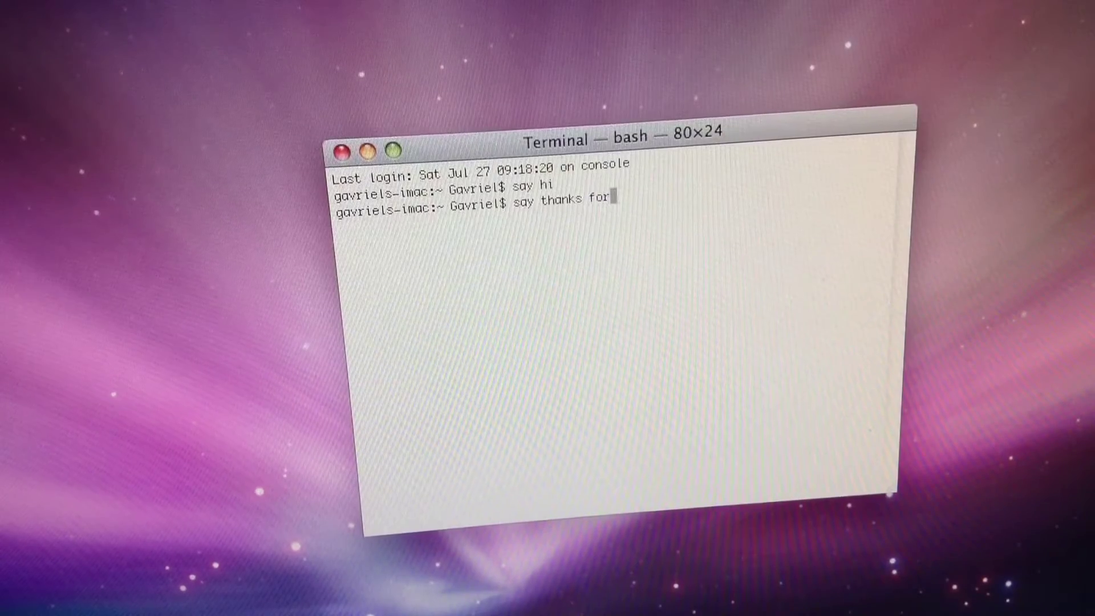
{"action": "type", "text": " wat"}
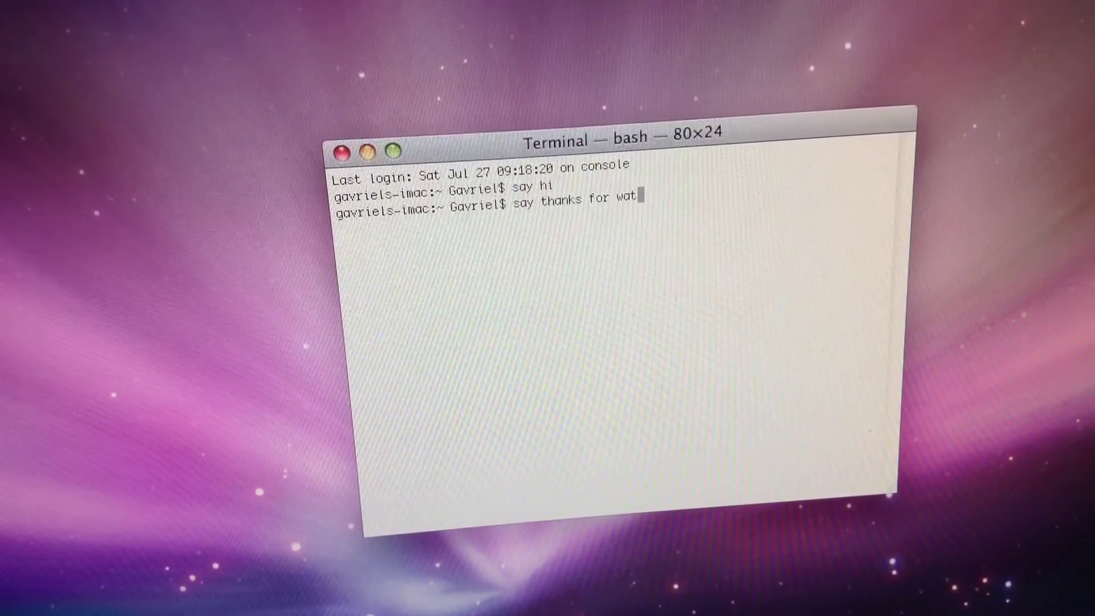
{"action": "type", "text": "ching"}
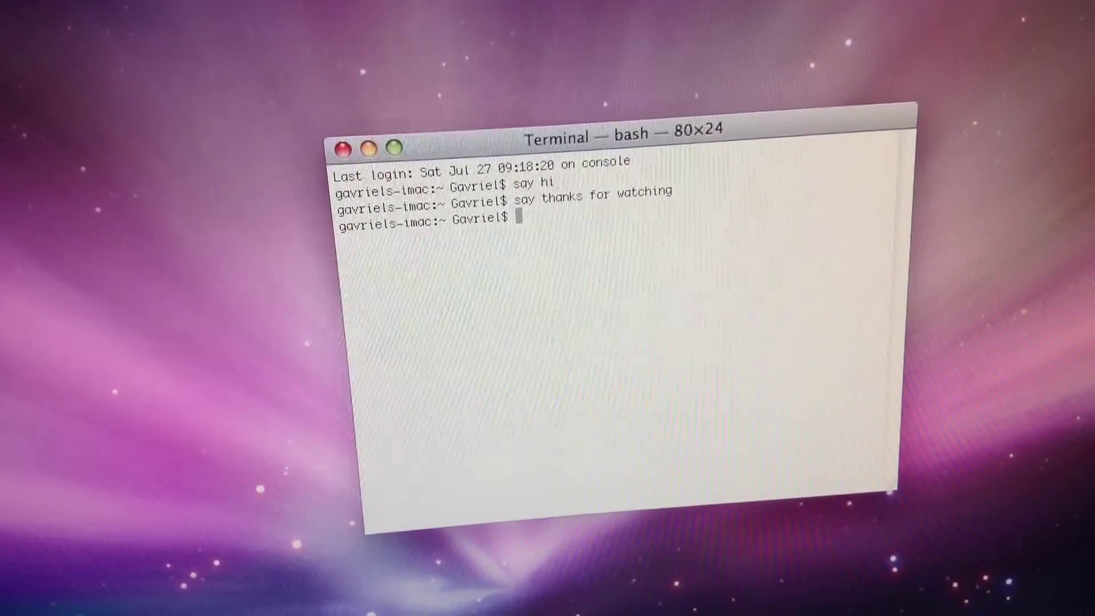
{"action": "type", "text": "ay"}
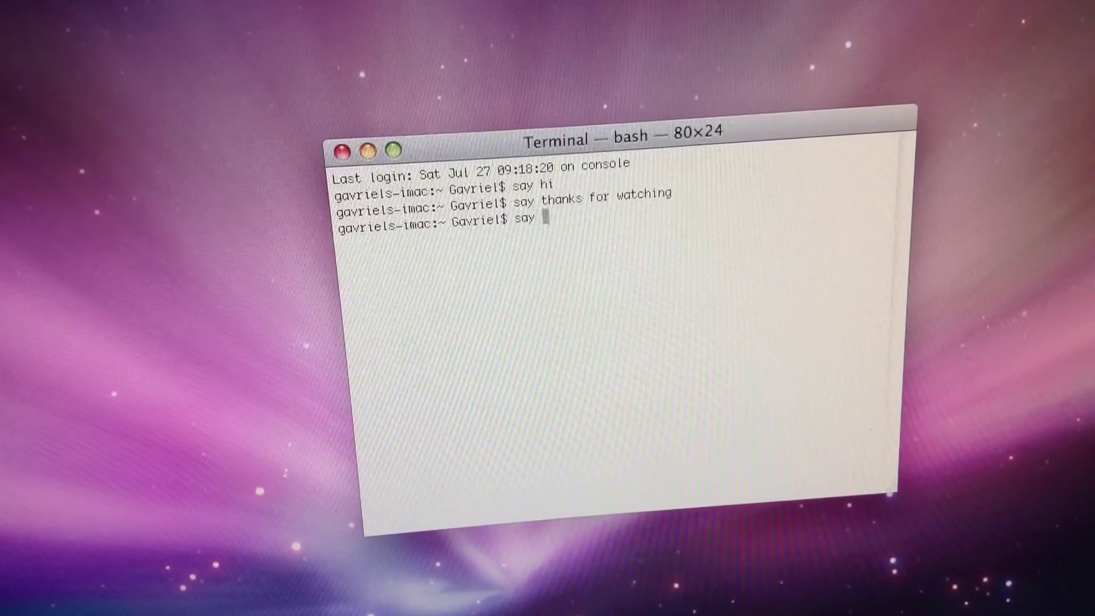
{"action": "type", "text": "I'"}
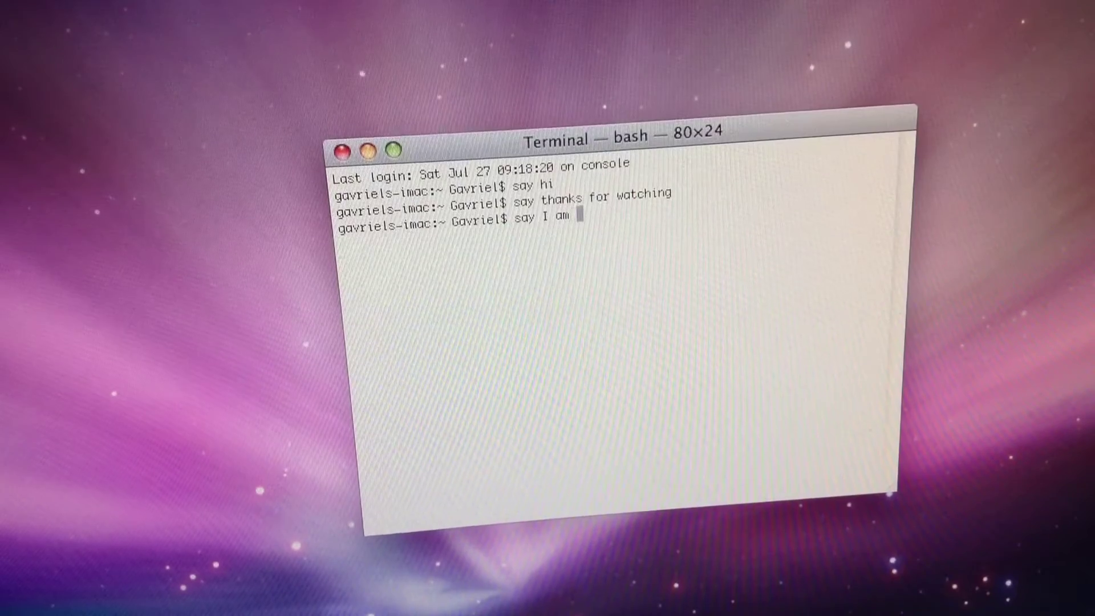
{"action": "type", "text": "he father of "}
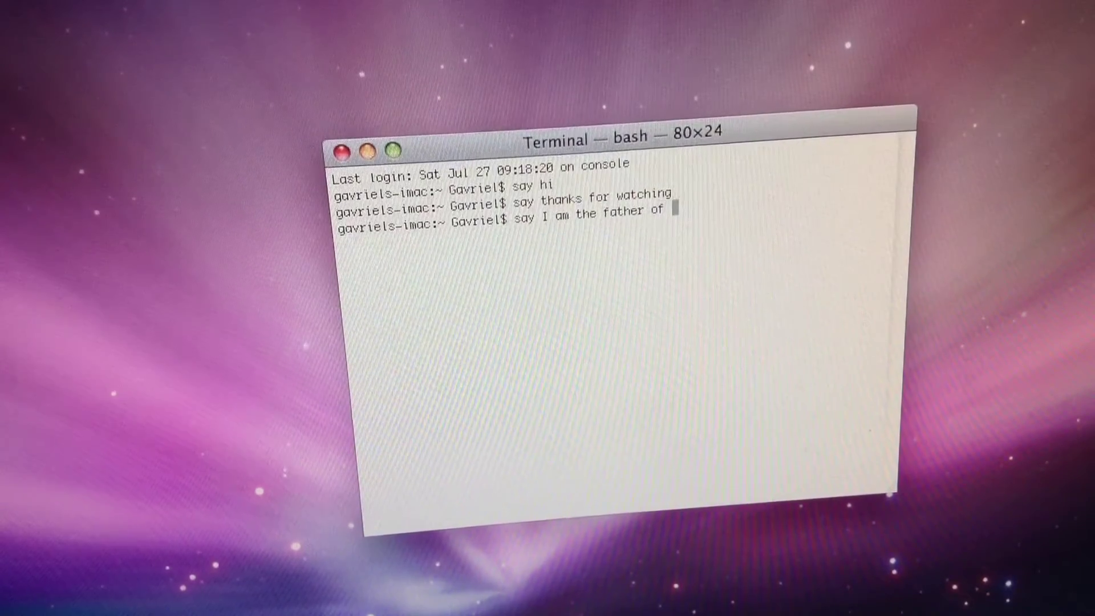
{"action": "type", "text": "Sir"}
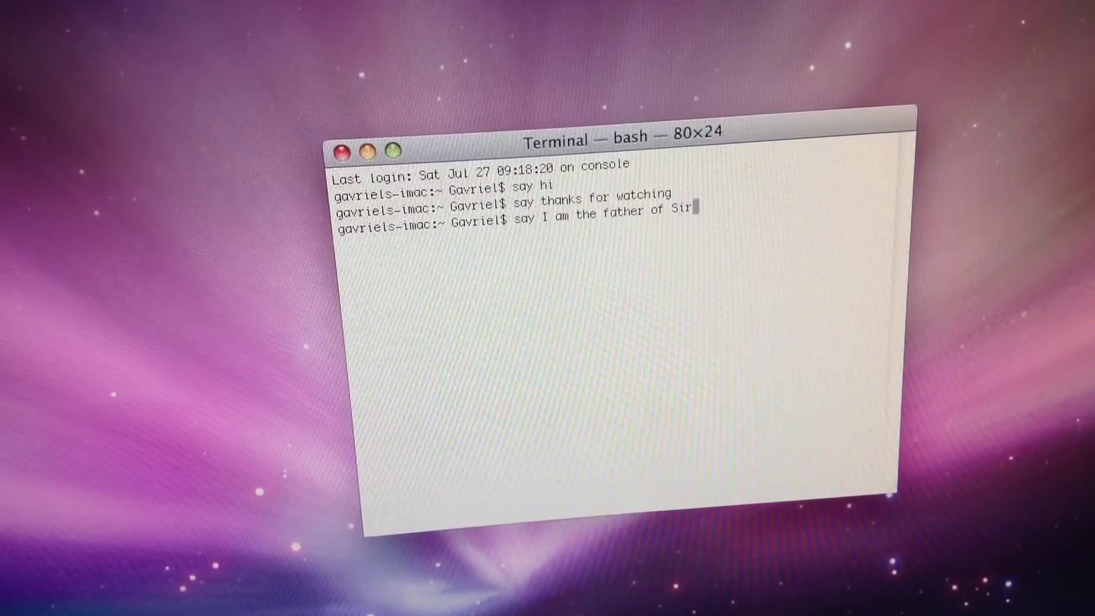
{"action": "type", "text": "i"}
{"action": "key", "text": "Return"}
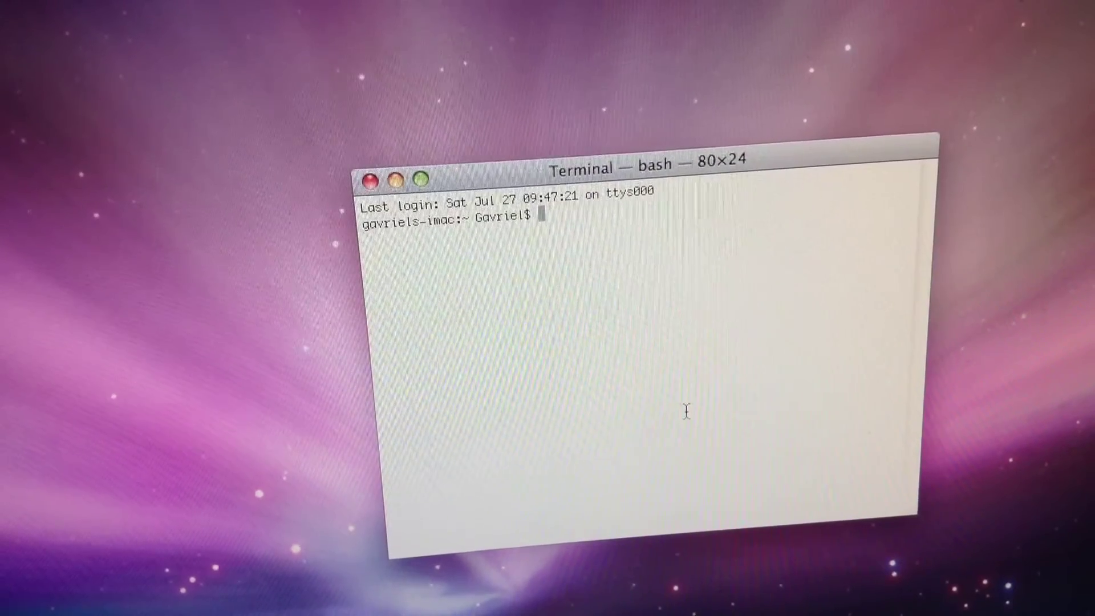
{"action": "type", "text": "telnet"}
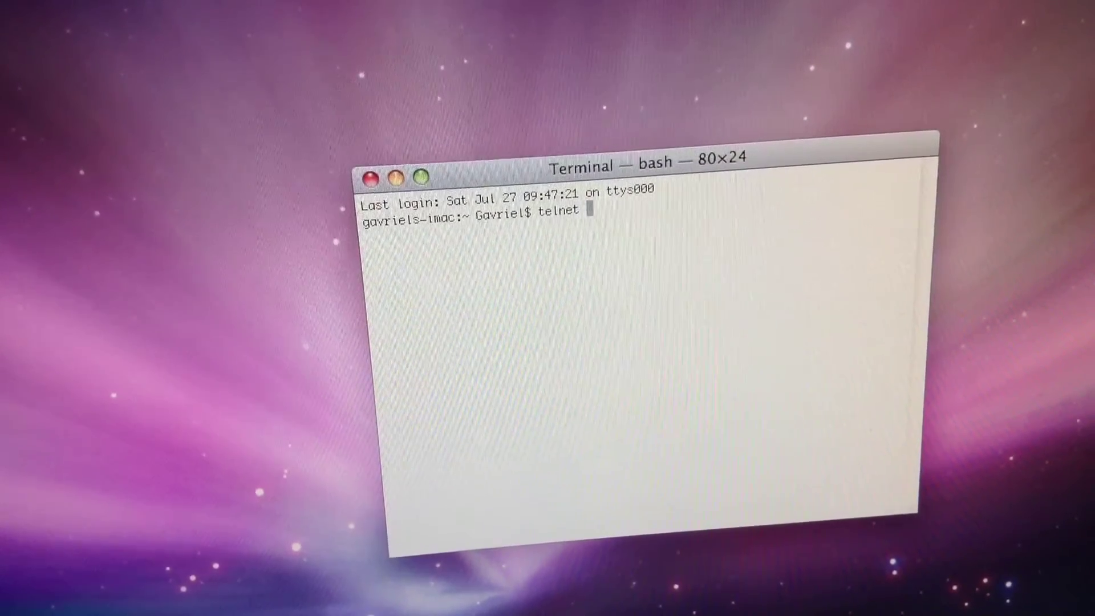
{"action": "type", "text": " towe"}
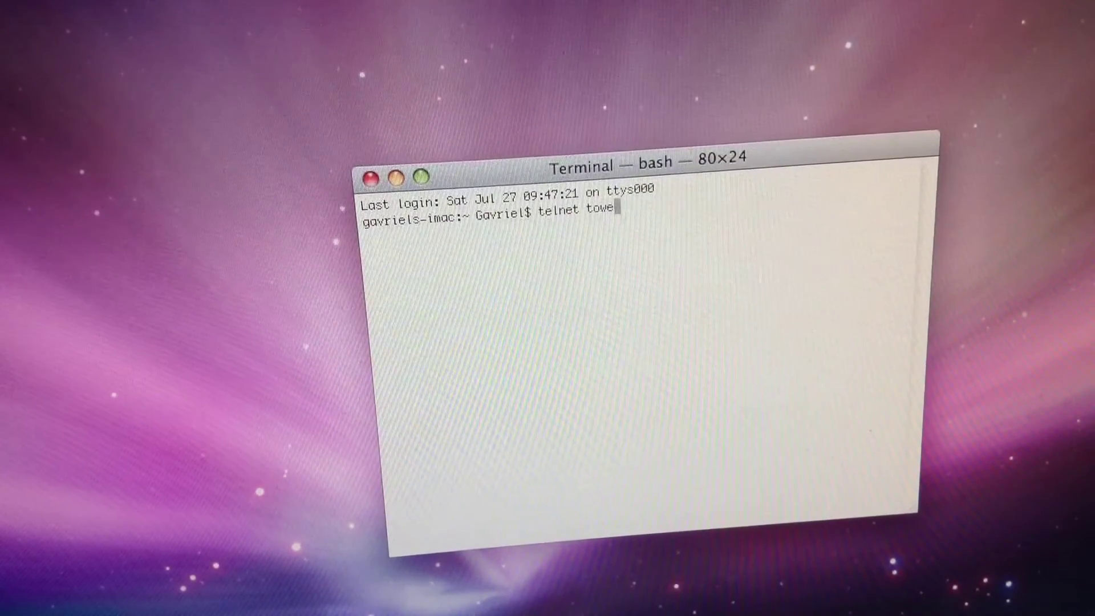
{"action": "type", "text": "l."}
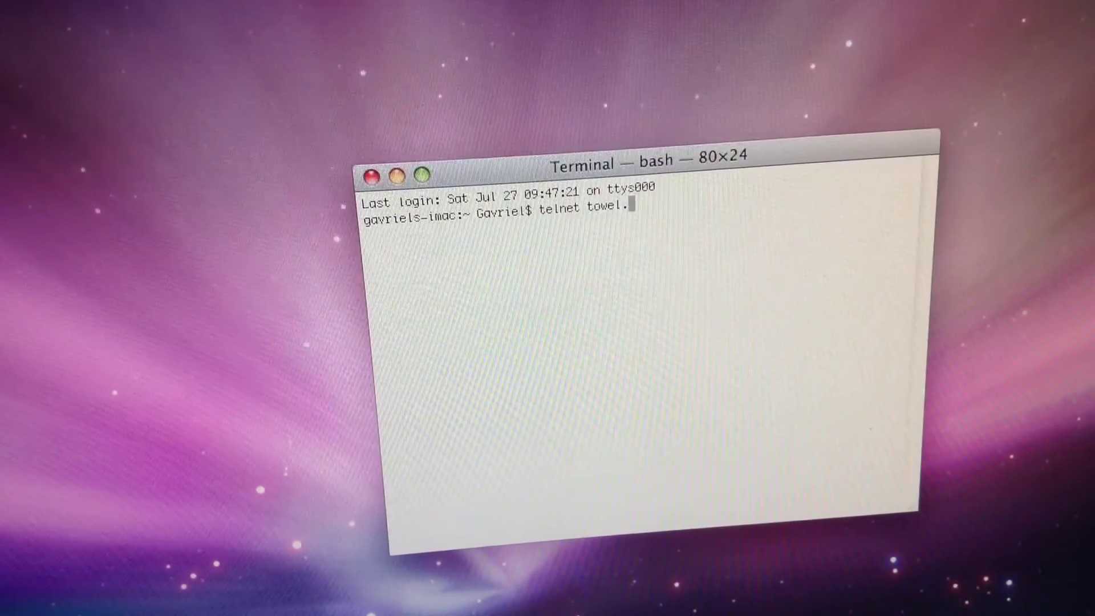
{"action": "type", "text": "blinken"}
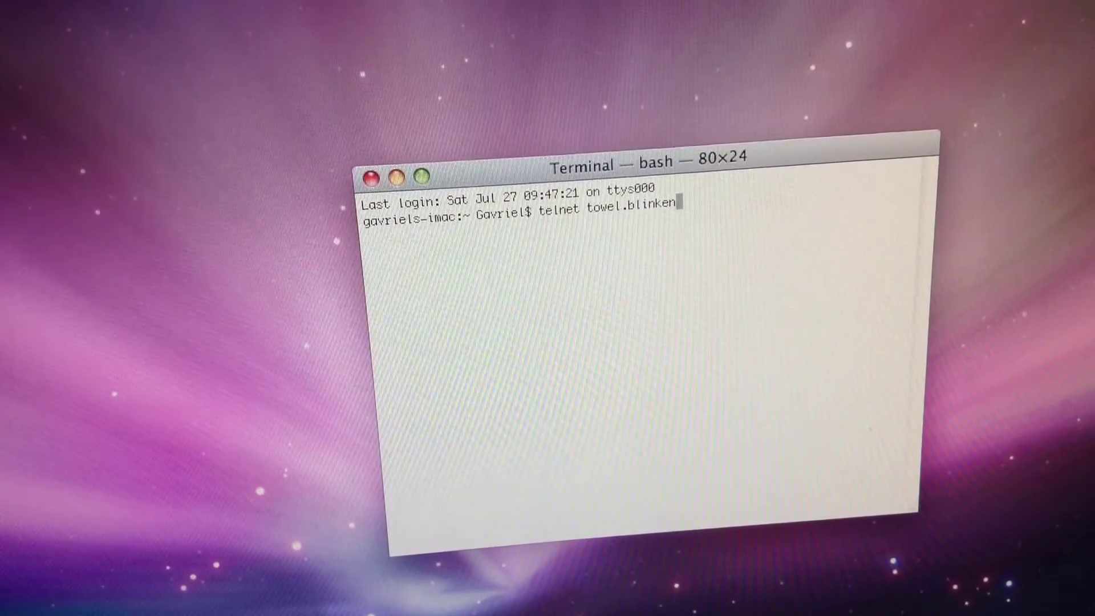
{"action": "type", "text": "lights"}
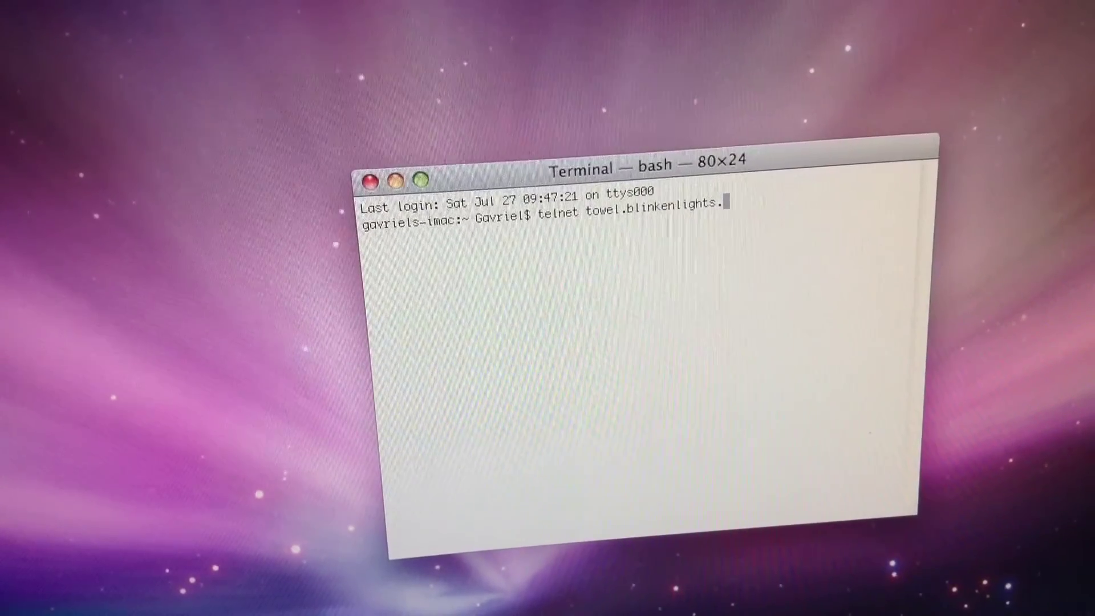
{"action": "type", "text": ".nl"}
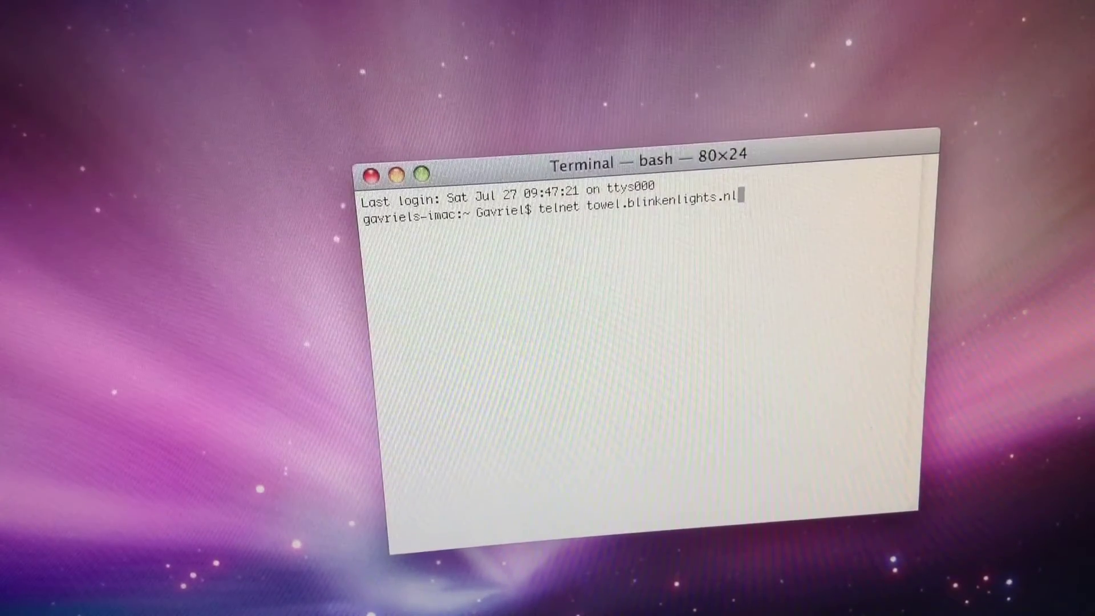
Step: Run the telnet Star Wars ASCII animation in Terminal, then quit Terminal
{"action": "key", "text": "Return"}
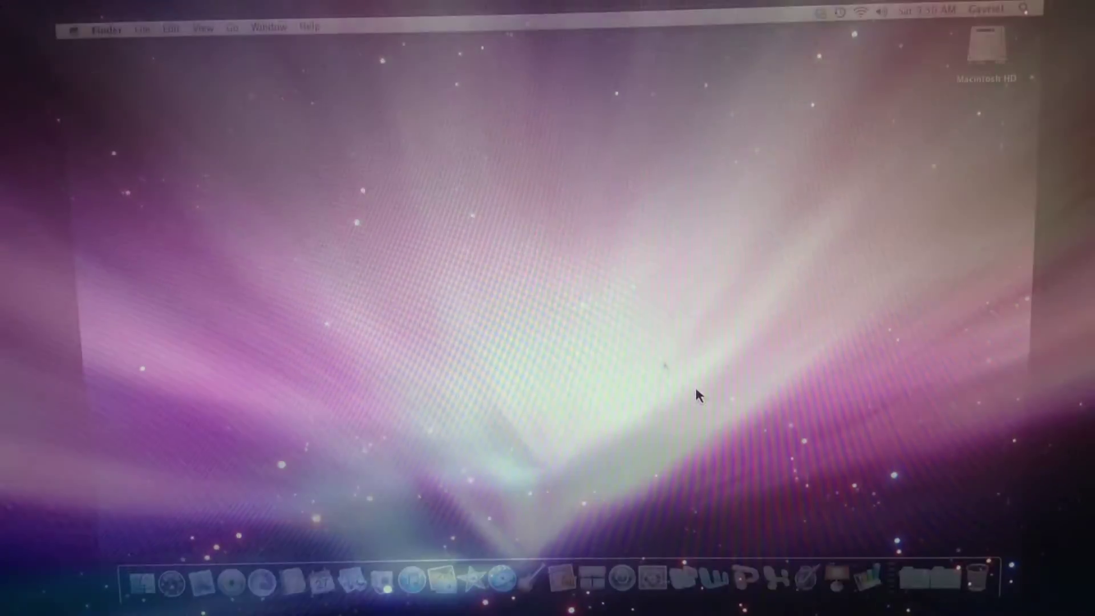
{"action": "key", "text": "super+Tab"}
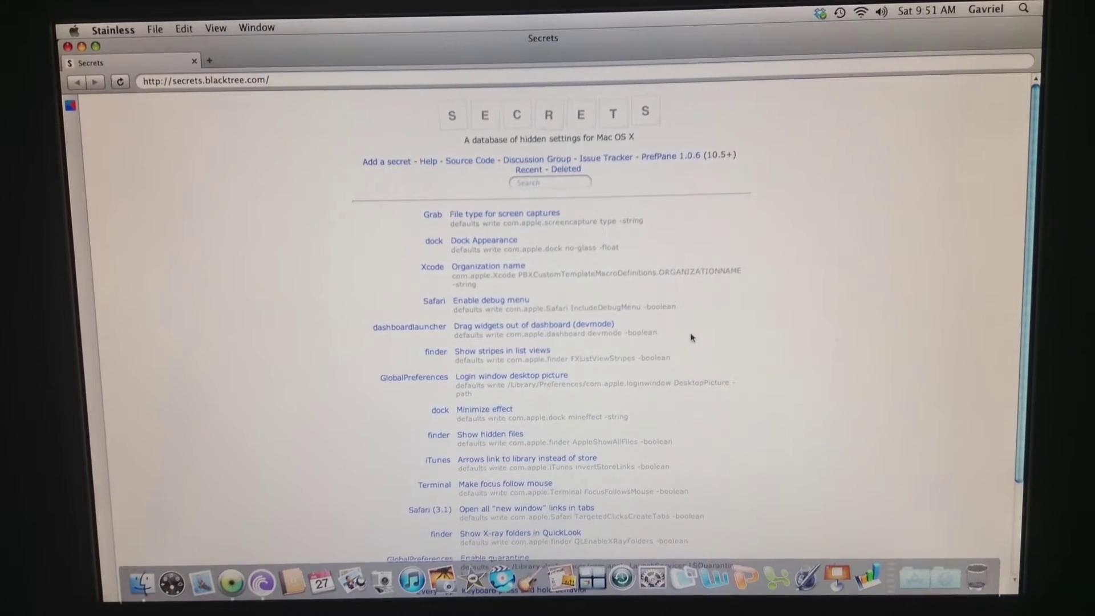
{"action": "key", "text": "super+Tab"}
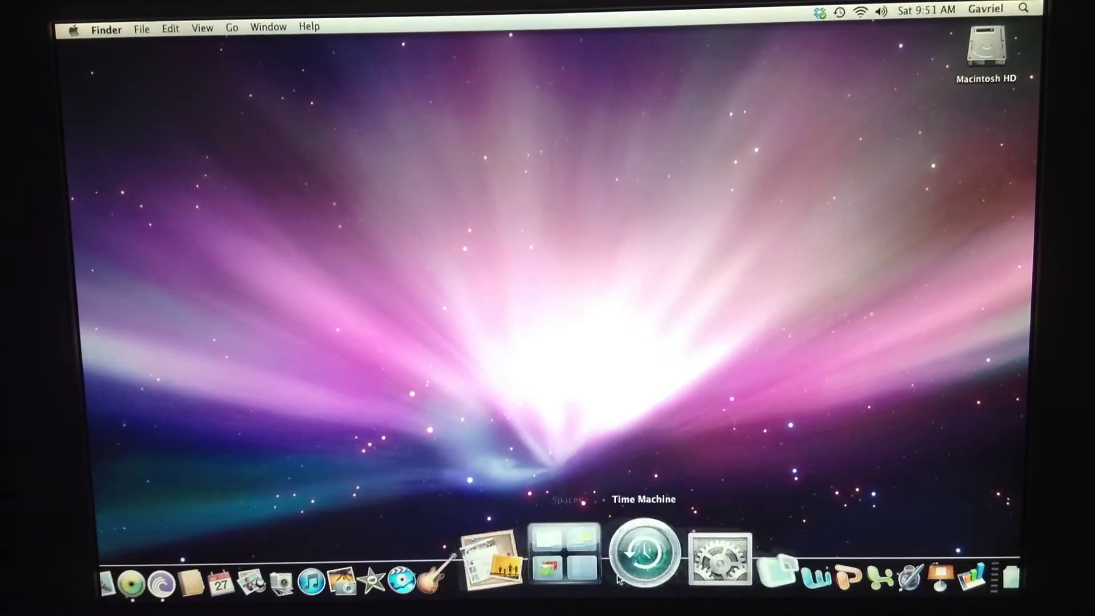
Step: Open System Preferences from the Dock and load the Secrets pane
{"action": "left_click", "coordinate": [705, 556]}
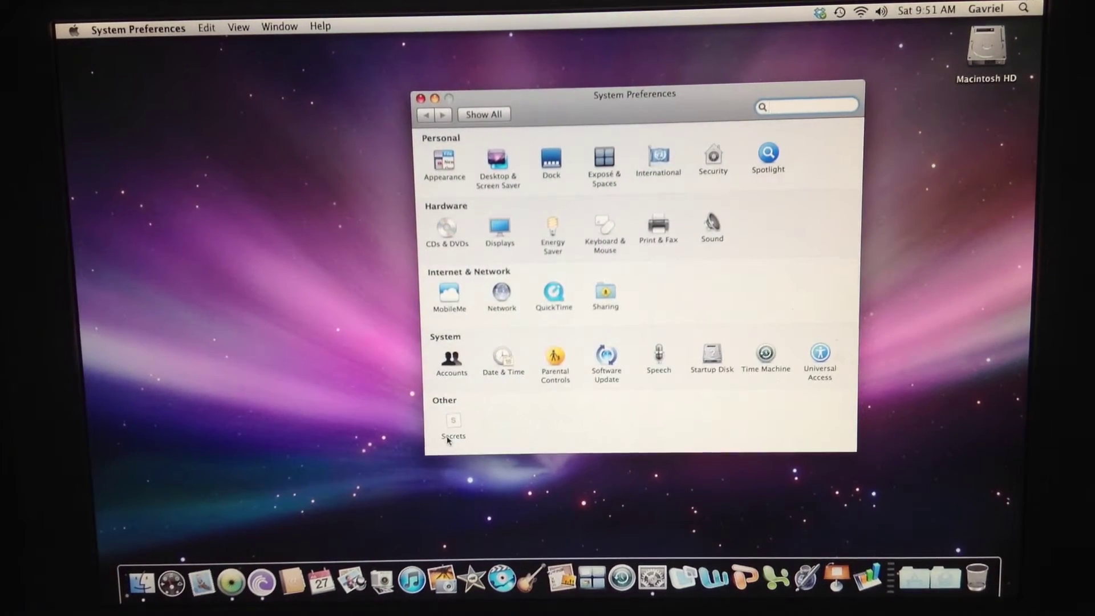
{"action": "left_click", "coordinate": [449, 432]}
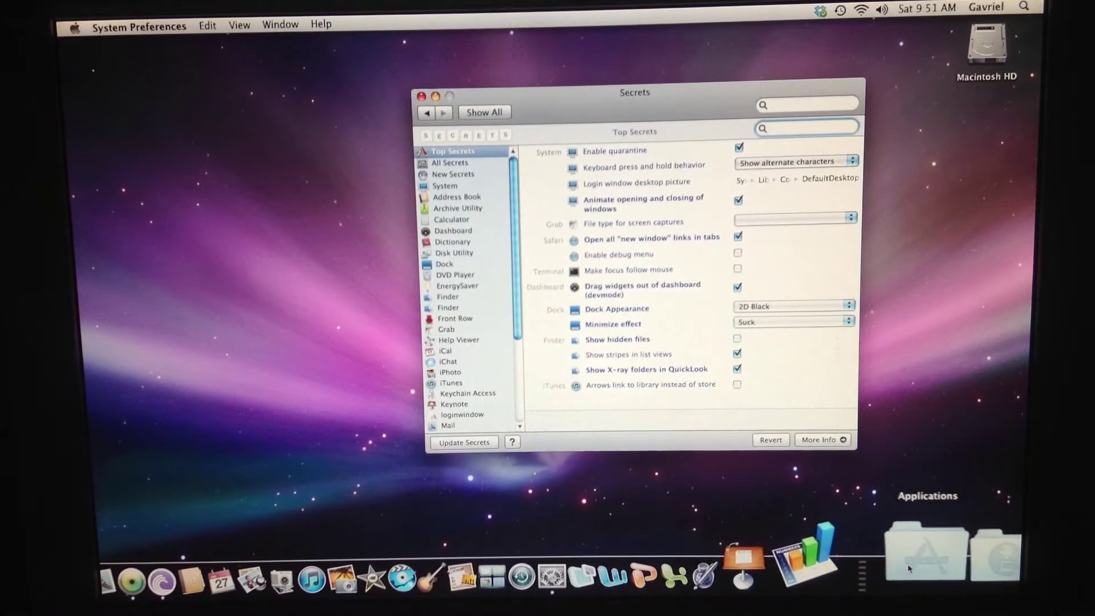
Step: Open and dismiss the Applications stack, then view the hidden Dock settings in Secrets
{"action": "left_click", "coordinate": [924, 556]}
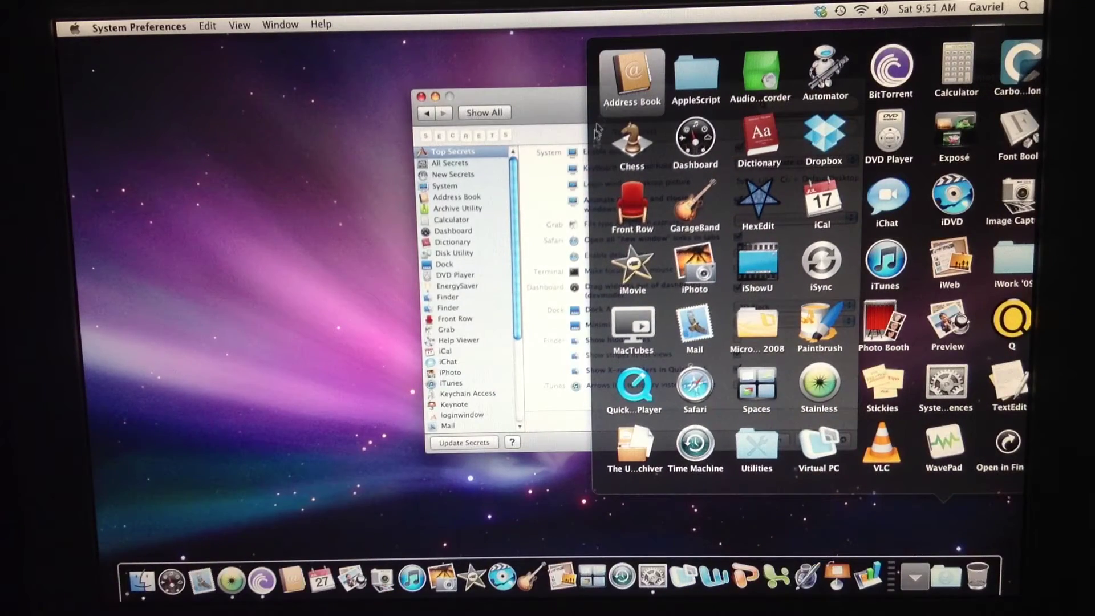
{"action": "left_click", "coordinate": [521, 319]}
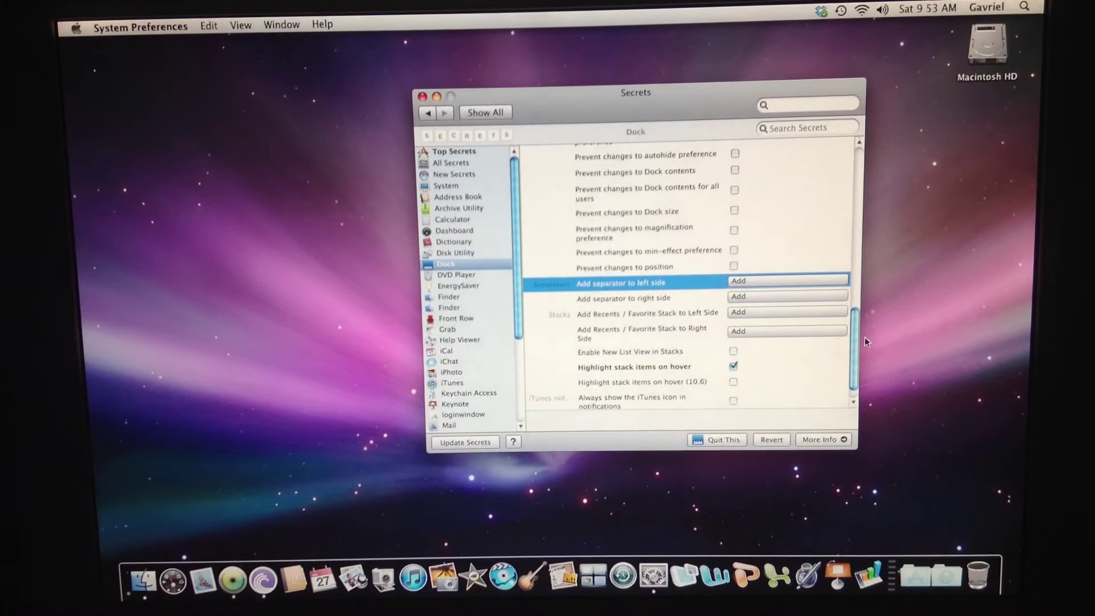
{"action": "scroll", "coordinate": [855, 340], "scroll_direction": "down", "scroll_amount": 1}
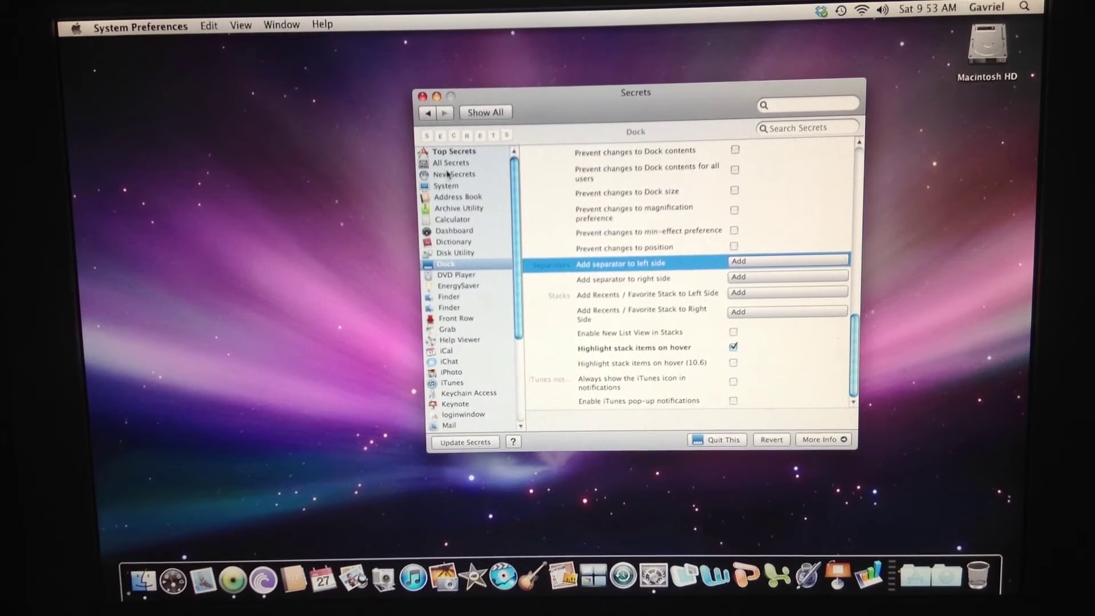
Step: Browse Secrets' Dashboard, Top Secrets and System settings, then close System Preferences
{"action": "left_click", "coordinate": [452, 231]}
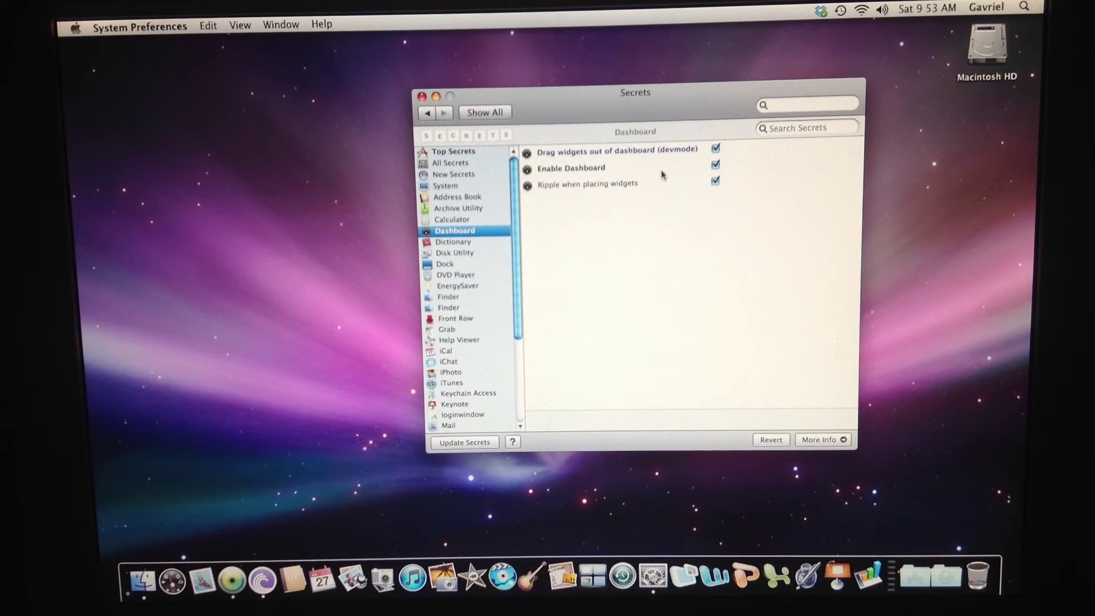
{"action": "left_click", "coordinate": [674, 153]}
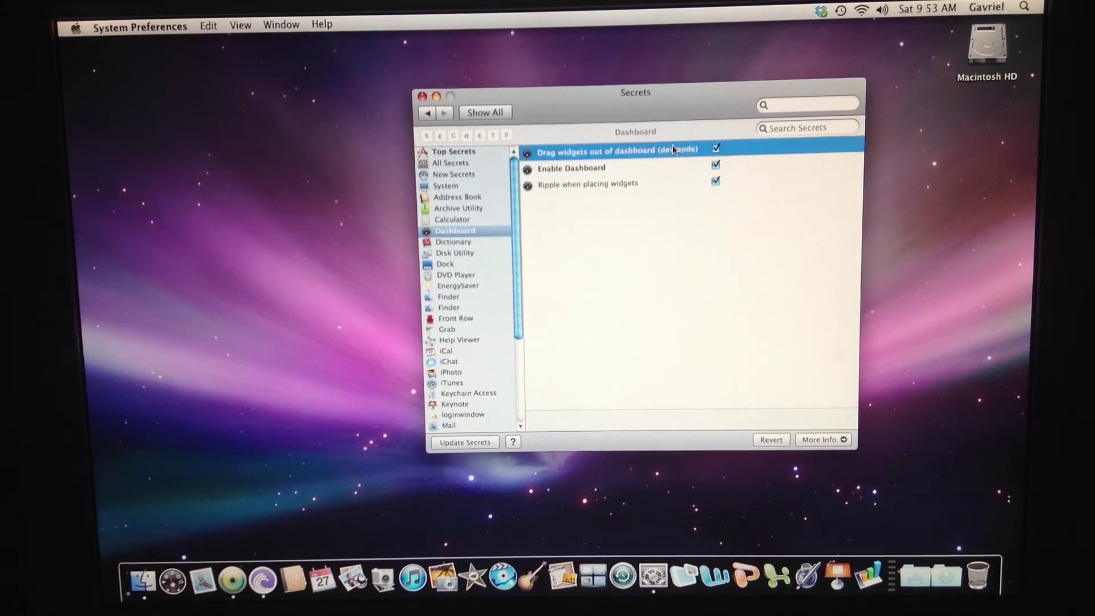
{"action": "left_click", "coordinate": [671, 273]}
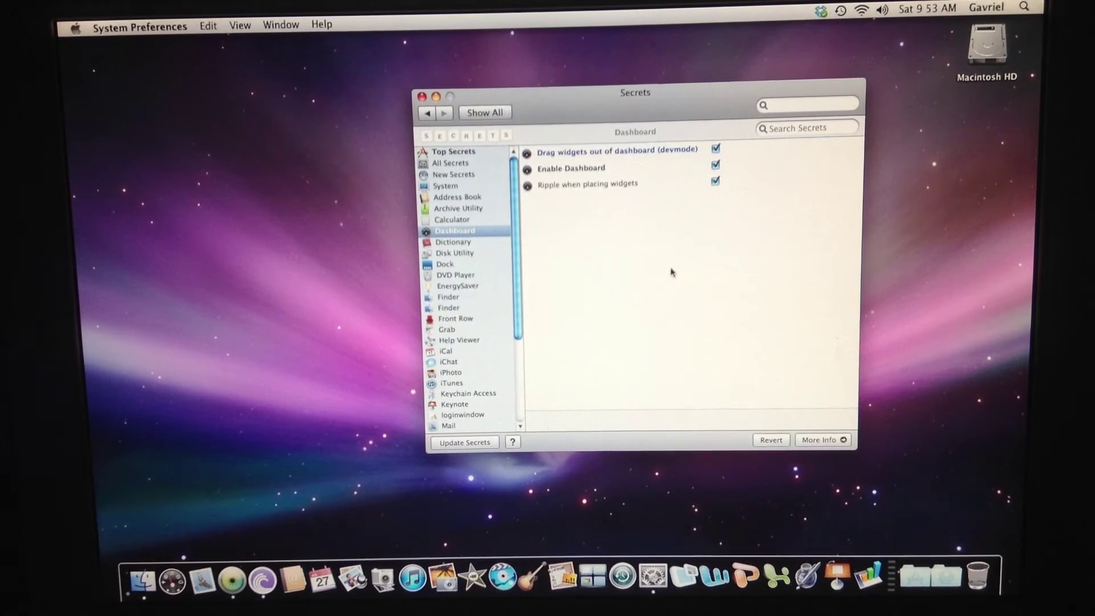
{"action": "left_click", "coordinate": [455, 151]}
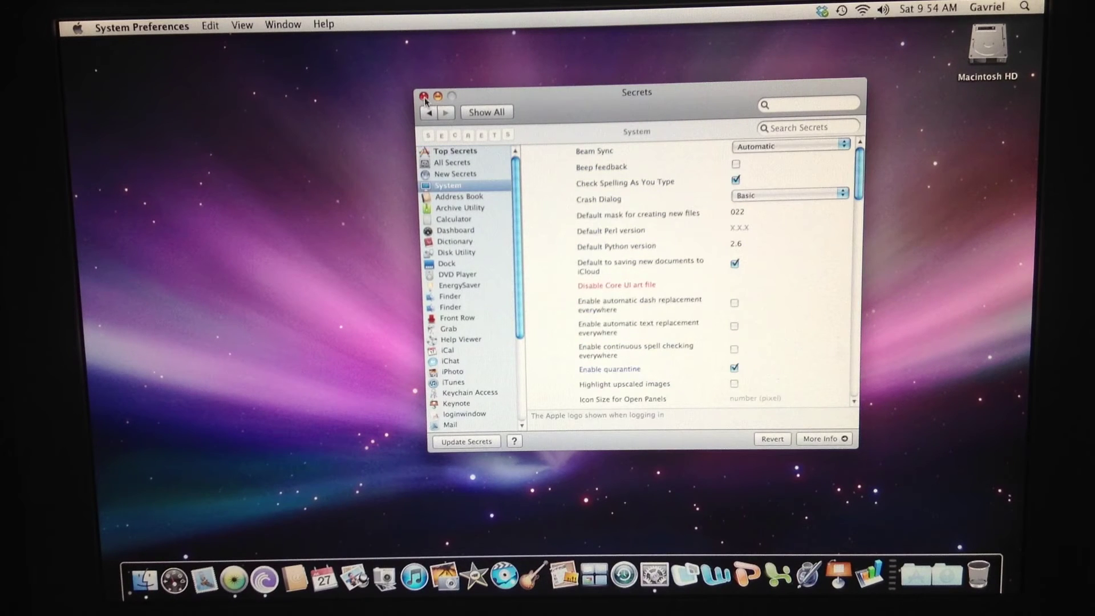
{"action": "left_click", "coordinate": [426, 97]}
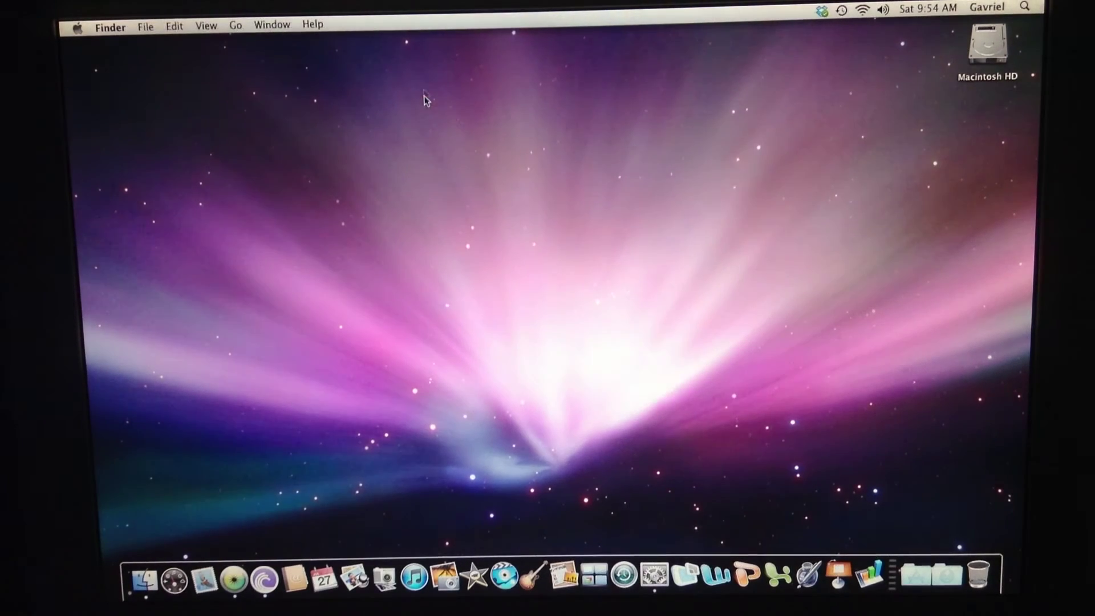